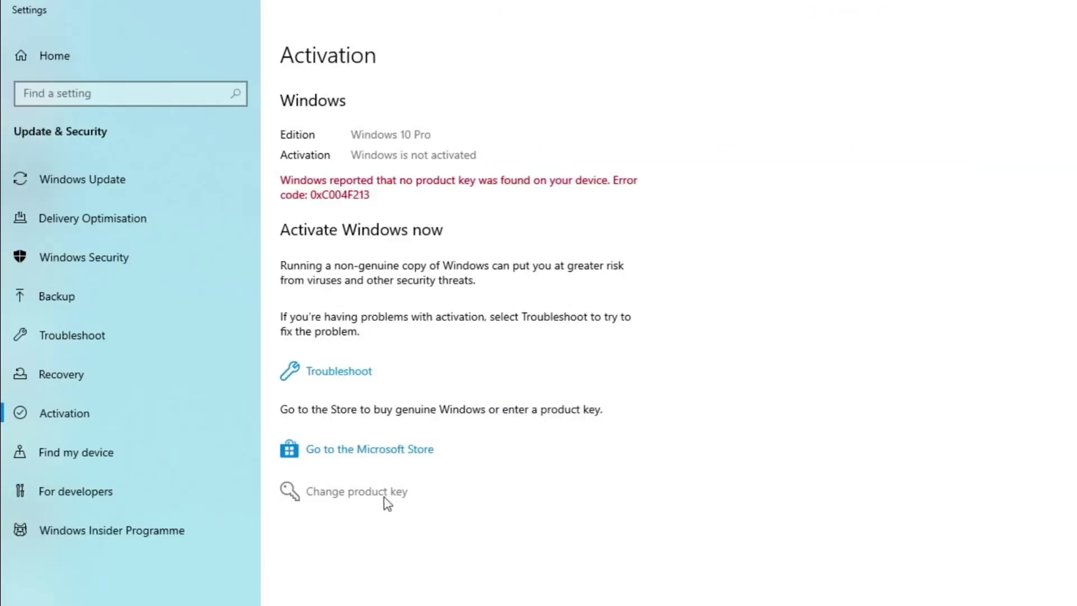
# - Activate Windows 10 Pro with the pasted product key, then apply promo code TN20 to the Office 2019 order
pyautogui.click(357, 491)
pyautogui.hotkey('ctrl', 'v')
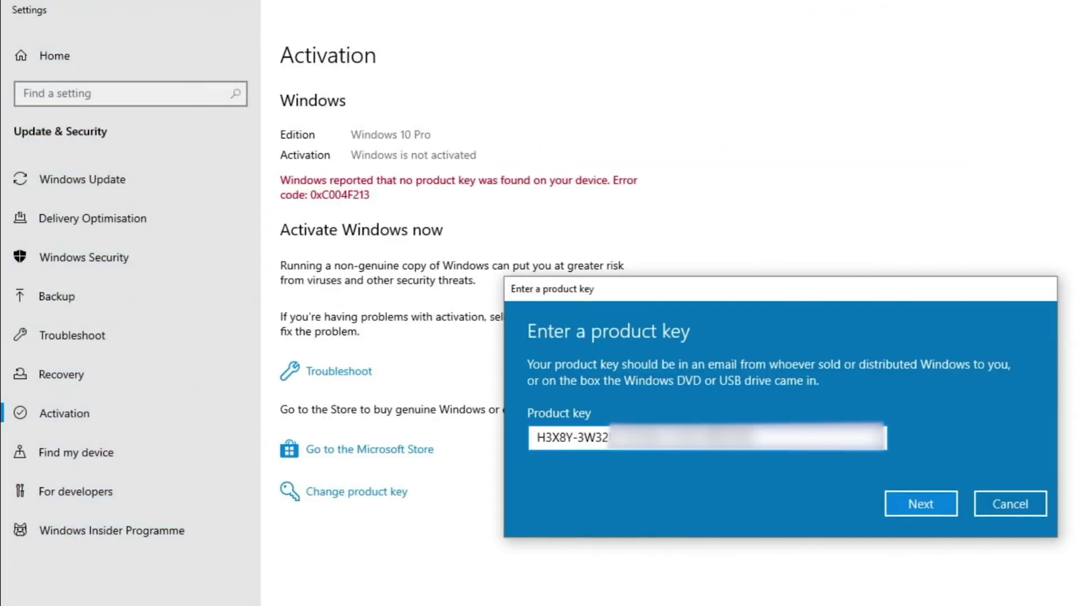
pyautogui.click(920, 506)
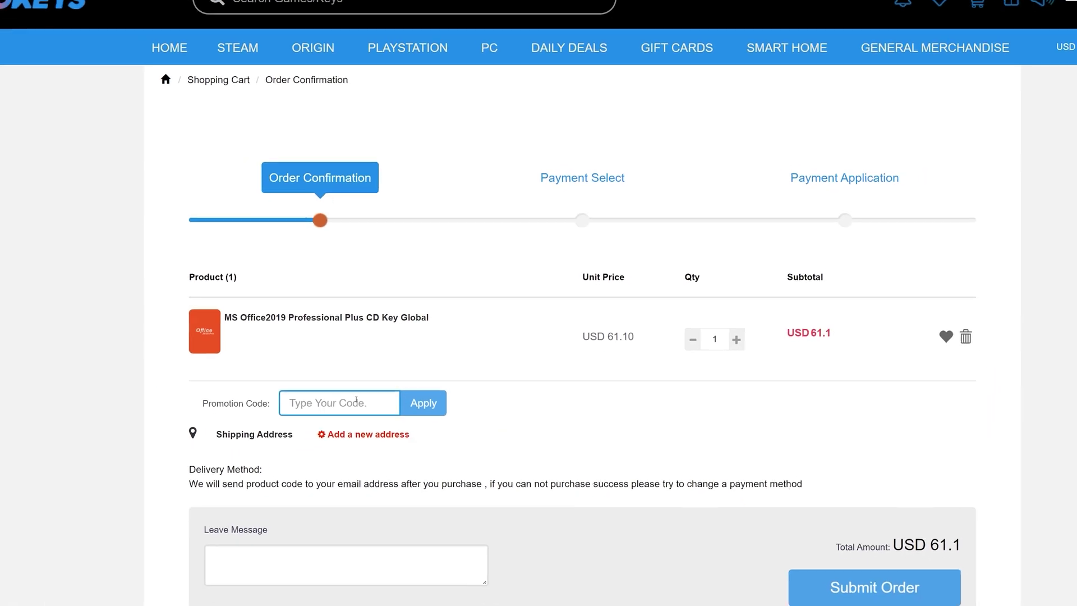
pyautogui.write('TN20')
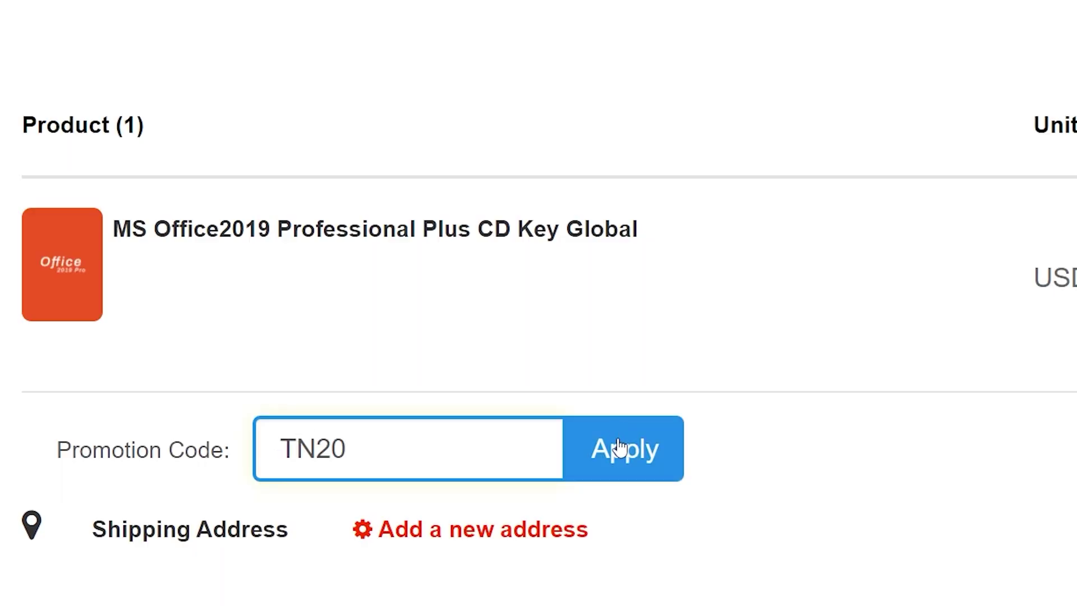
pyautogui.click(619, 447)
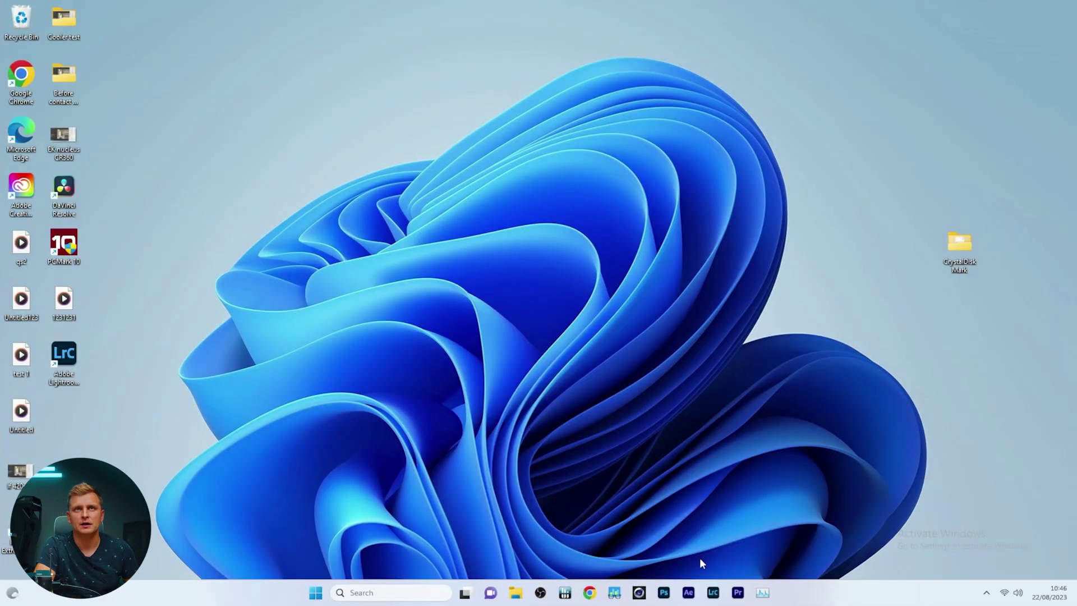
# - Search Chrome for 'deepcool digital ak400' and jump to the AK400 DIGITAL product page's downloads
pyautogui.click(590, 593)
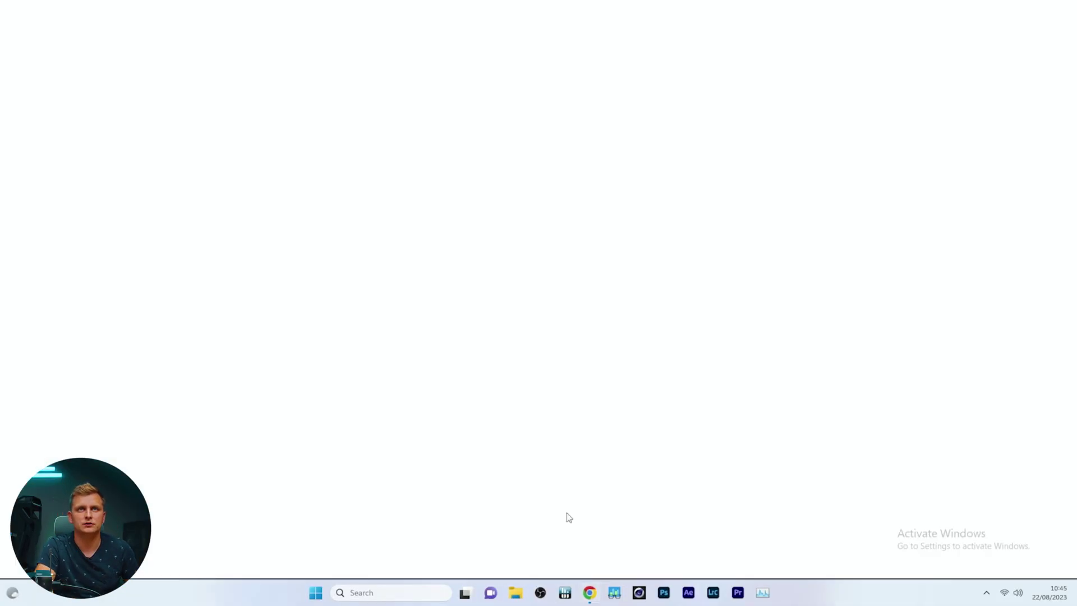
pyautogui.write('dee')
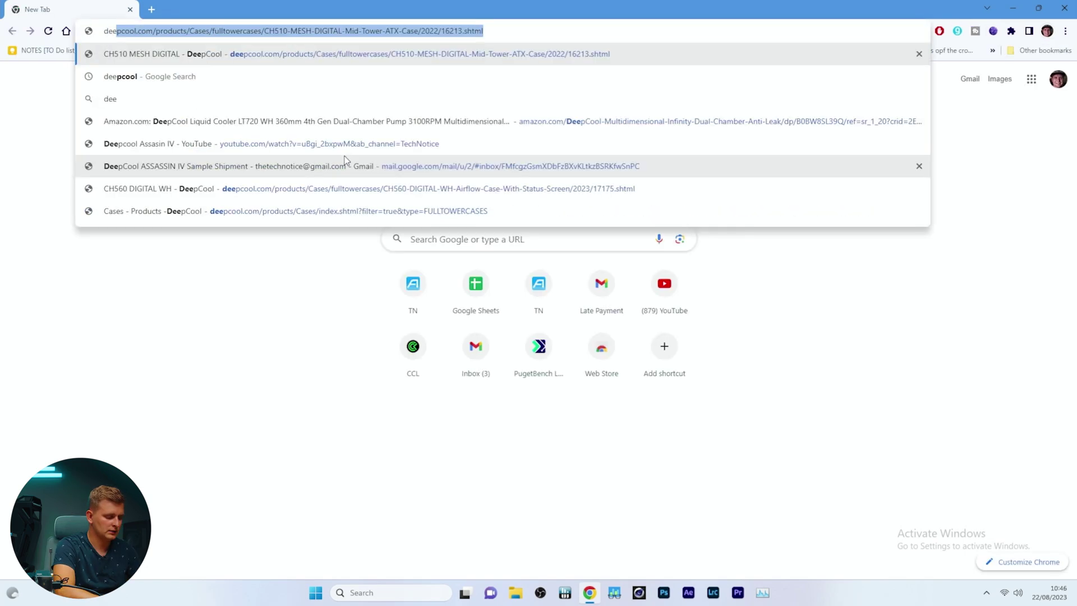
pyautogui.write('pcool digital ak')
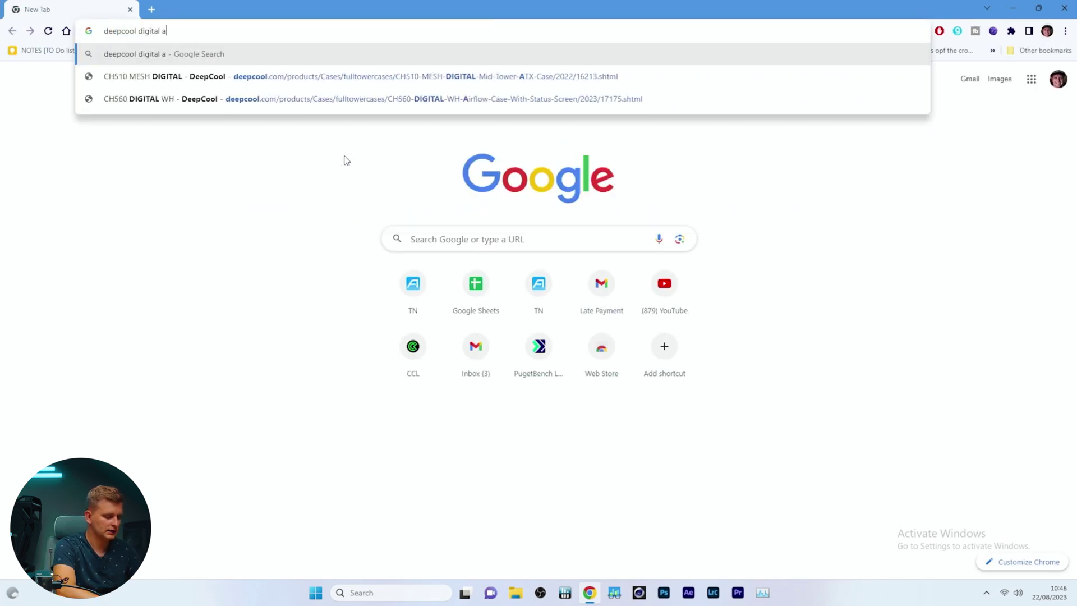
pyautogui.write('400')
pyautogui.press('Return')
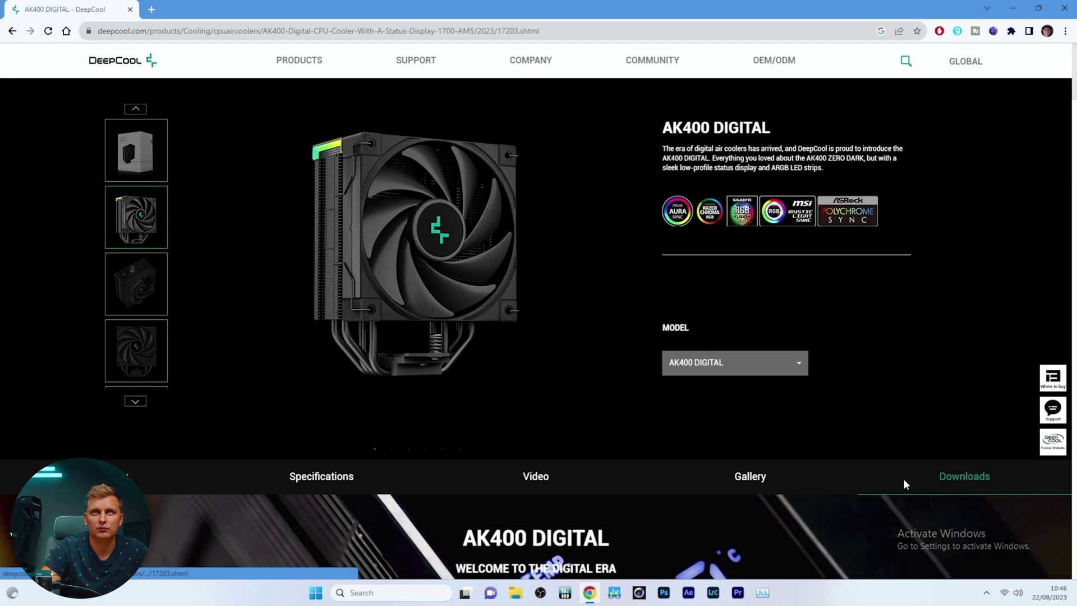
pyautogui.click(980, 492)
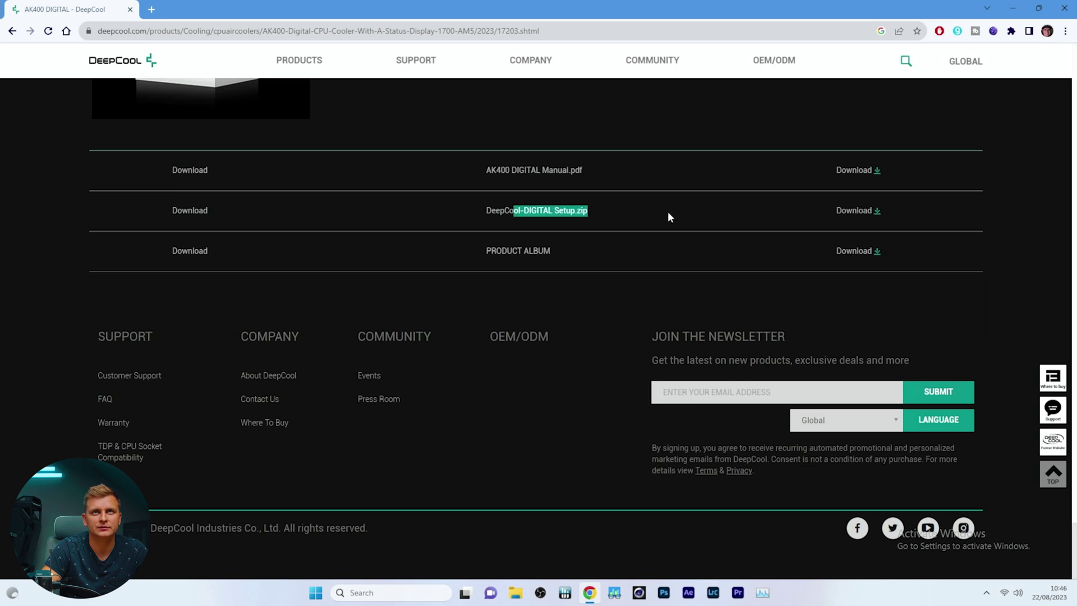
# - Download DeepCool-DIGITAL Setup.zip and extract the archive
pyautogui.click(872, 215)
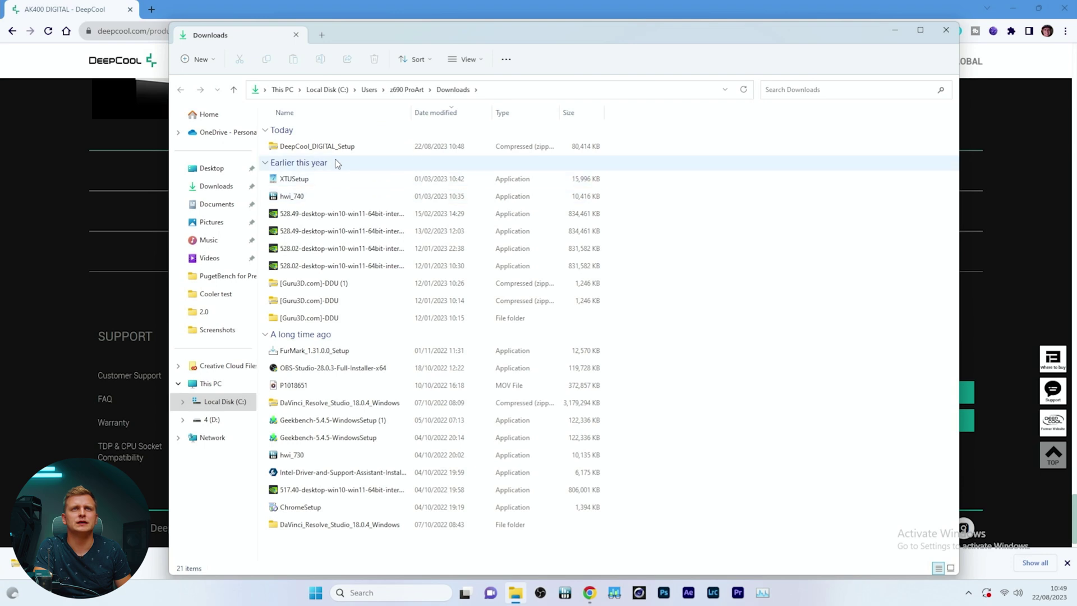
pyautogui.rightClick(337, 152)
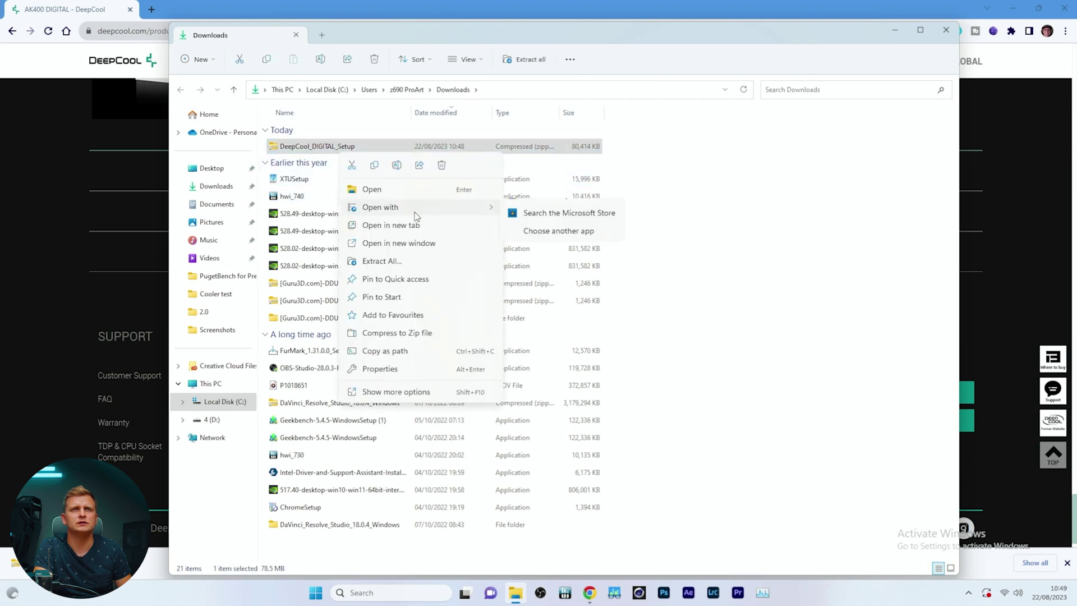
pyautogui.click(381, 261)
pyautogui.press('Return')
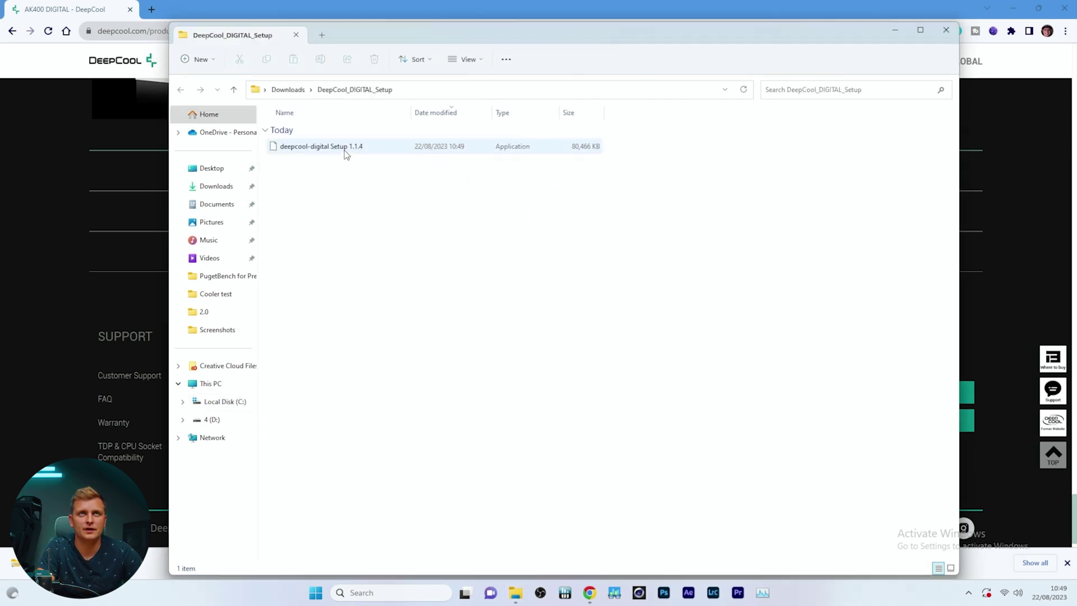
# - Run the deepcool-digital Setup 1.1.4 installer past the security warning and install for all users
pyautogui.doubleClick(346, 154)
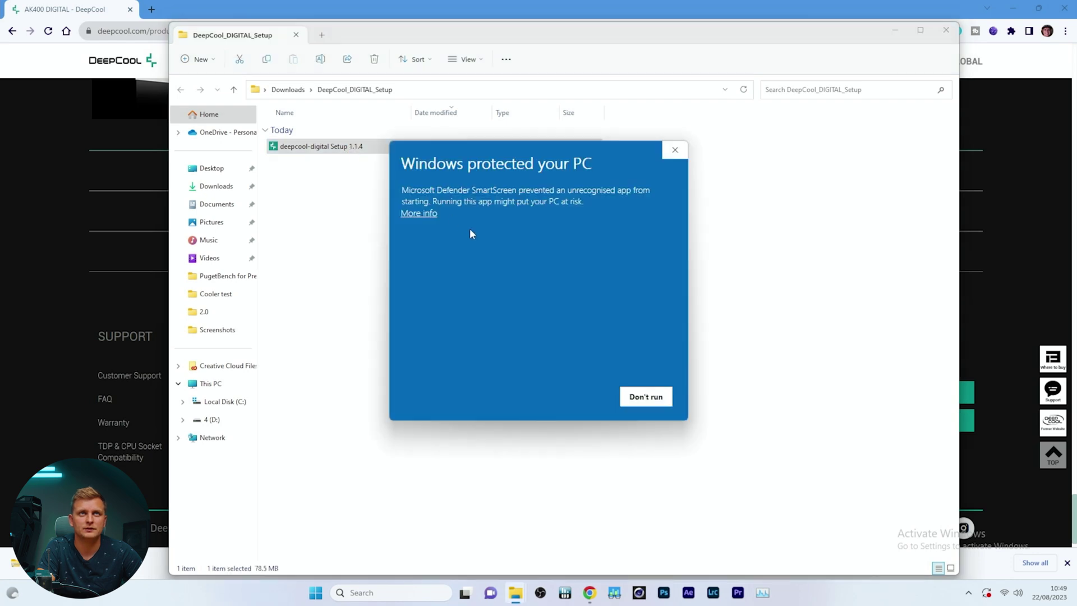
pyautogui.click(425, 213)
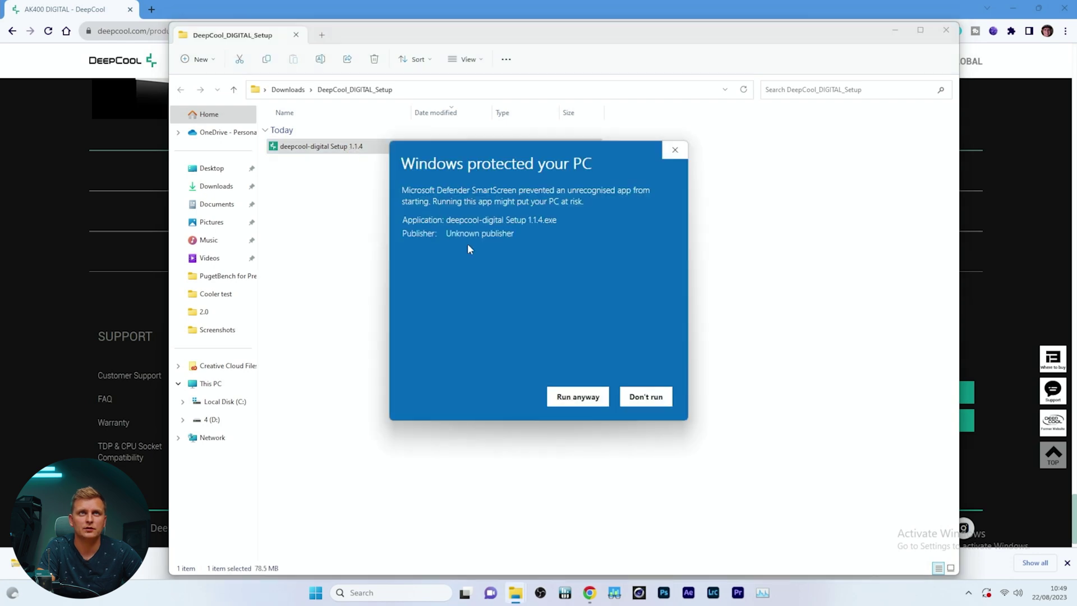
pyautogui.click(575, 396)
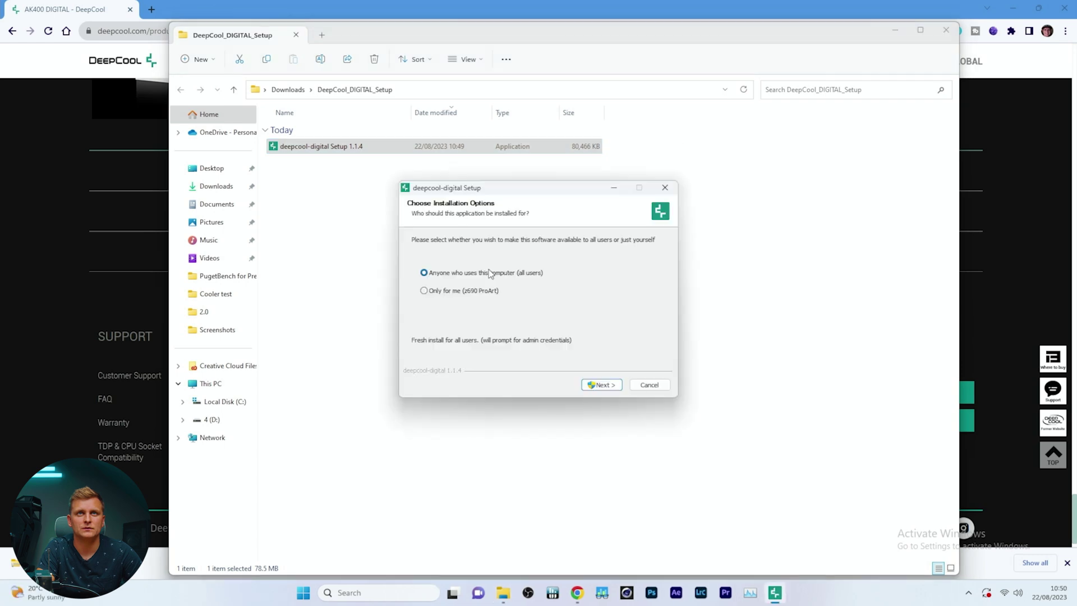
pyautogui.click(601, 385)
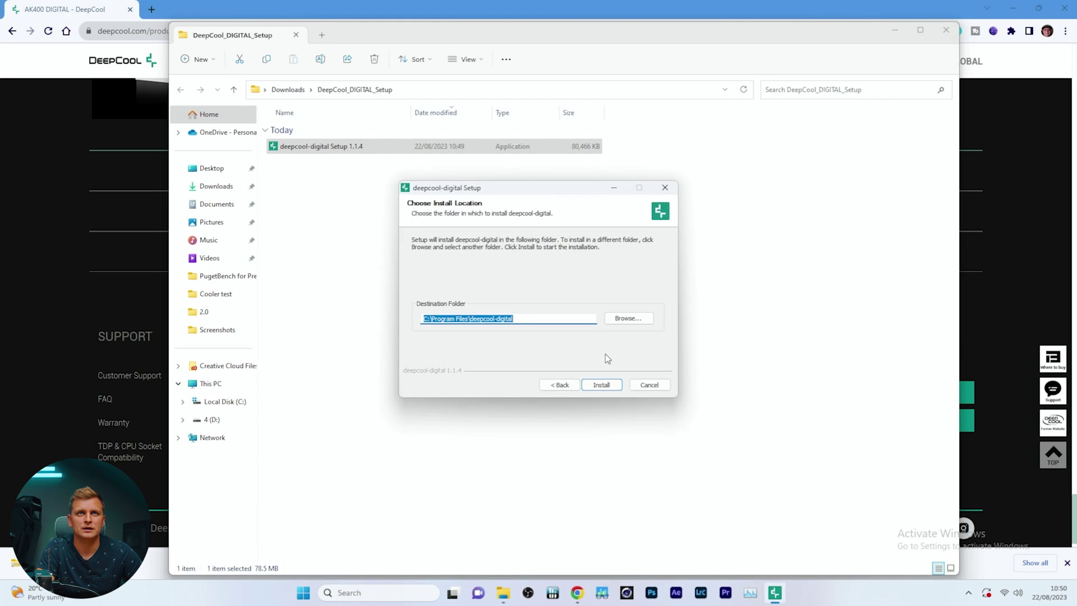
pyautogui.press('Return')
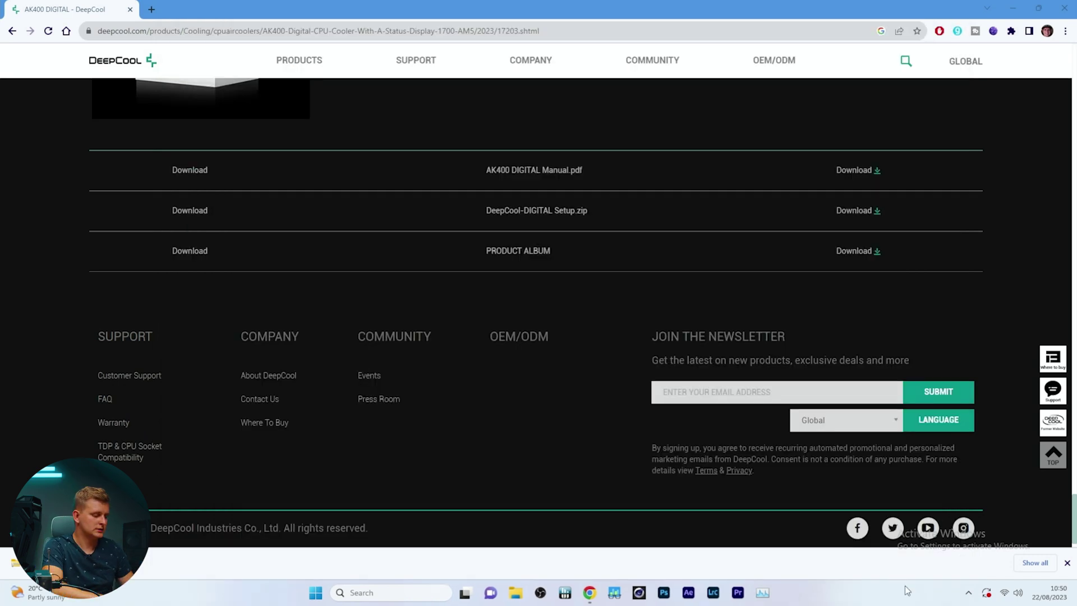
# - Launch deepcool-digital from a Start search for 'dee' and approve User Account Control
pyautogui.press('super')
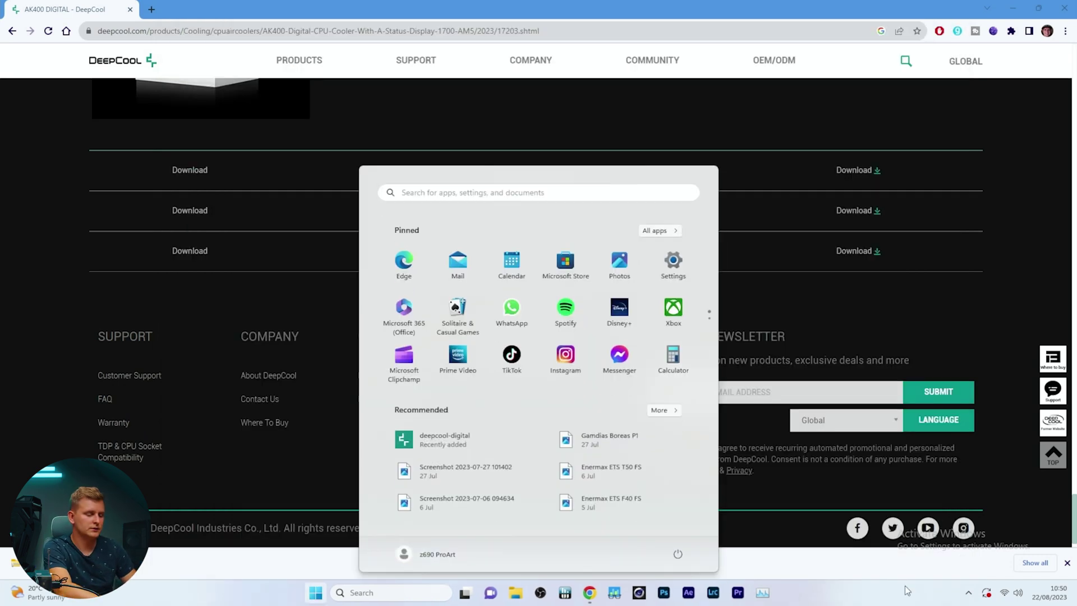
pyautogui.write('deepcool-digital')
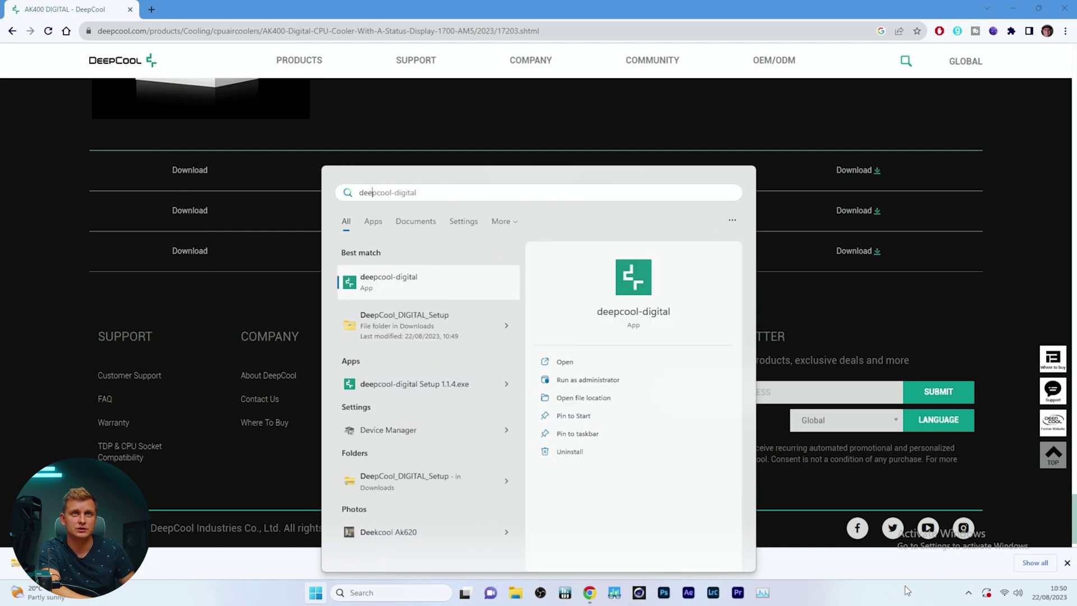
pyautogui.press('Return')
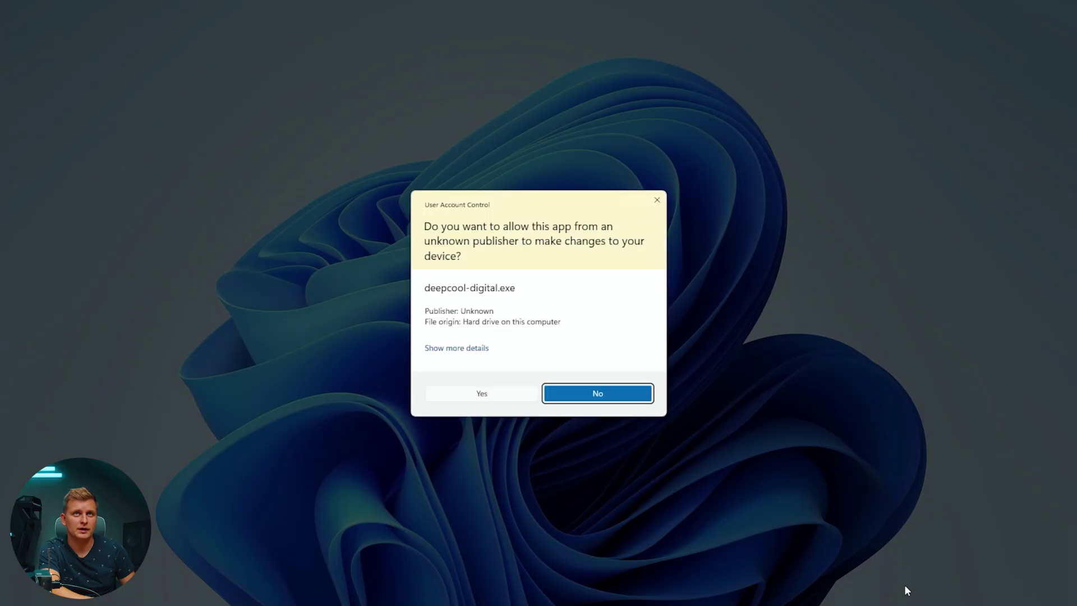
pyautogui.hotkey('alt', 'y')
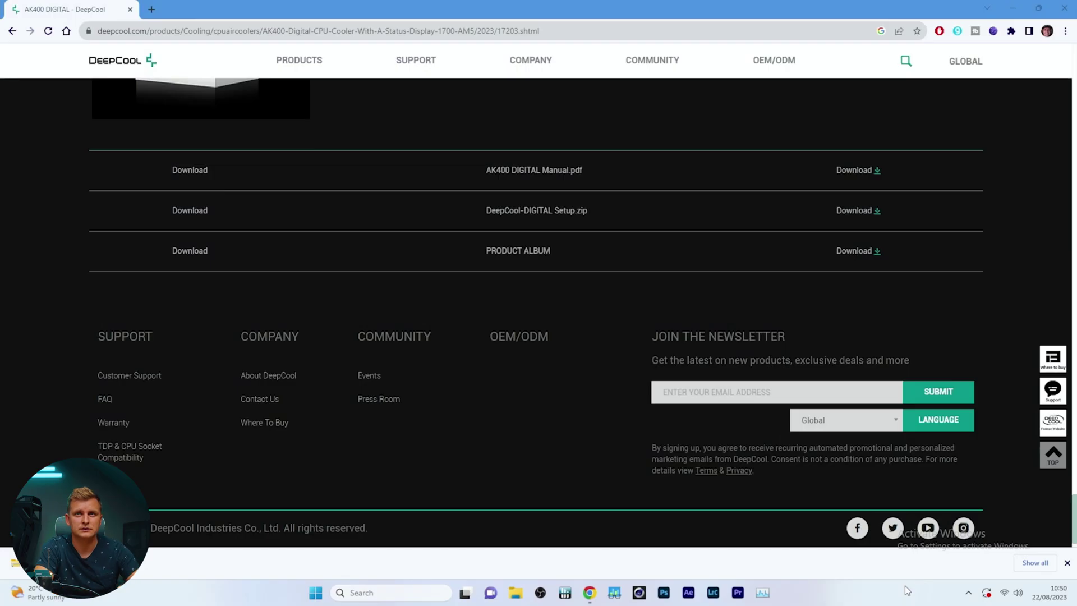
pyautogui.click(968, 592)
pyautogui.rightClick(922, 541)
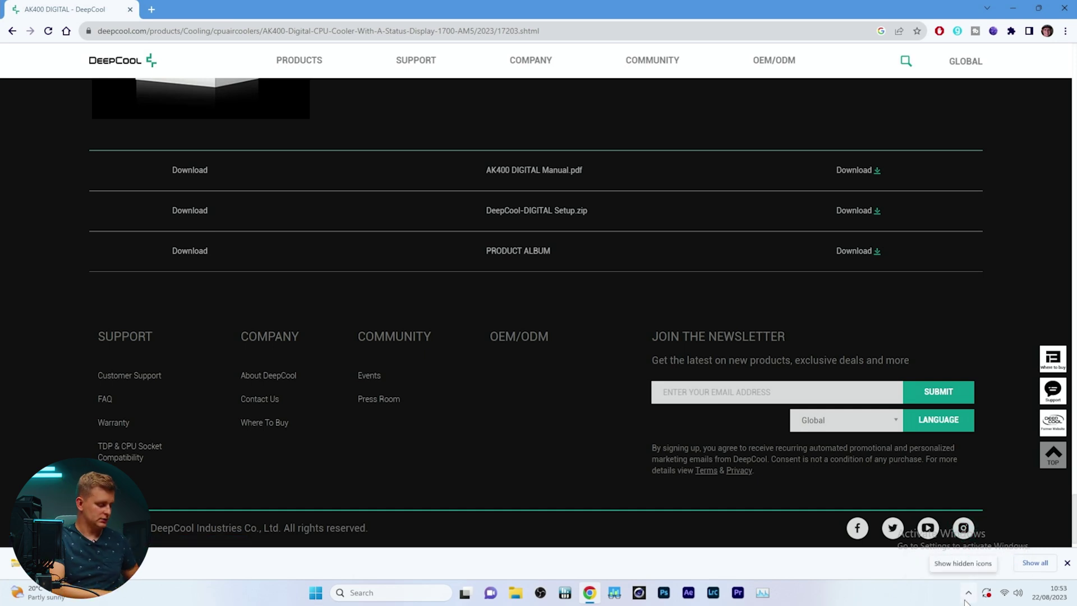
# - Relaunch deepcool-digital from a Start menu search for 'dee'
pyautogui.press('super')
pyautogui.write('deepcool-digital')
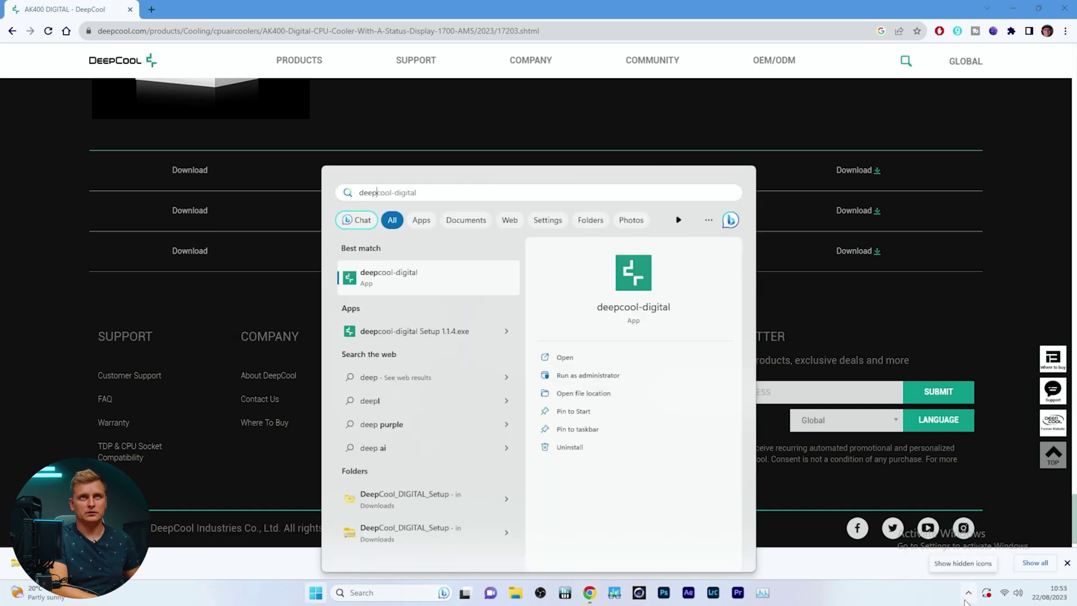
pyautogui.press('Return')
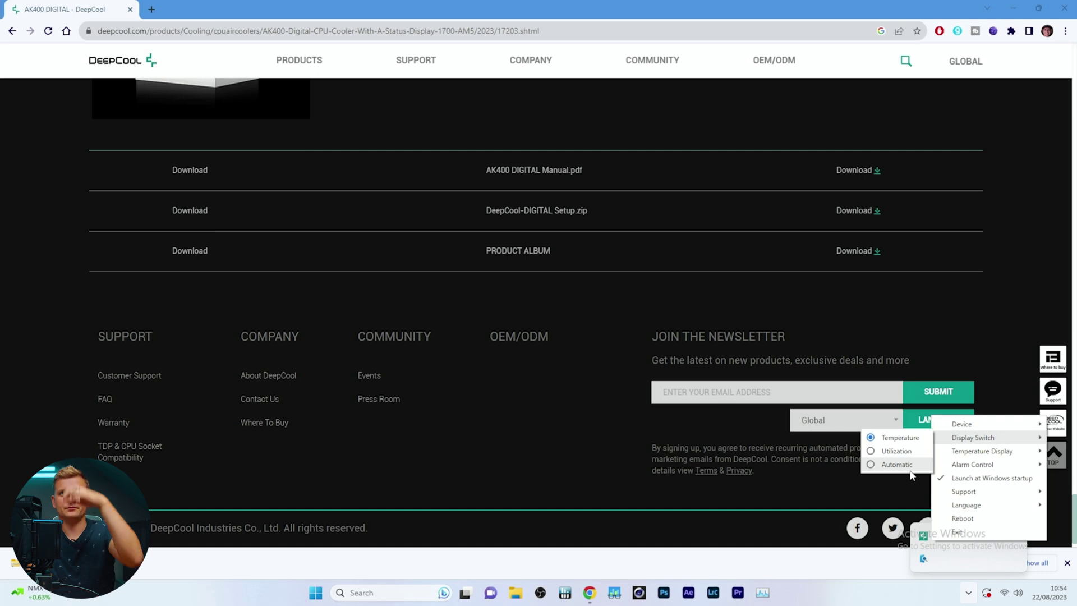
# - Switch the cooler display mode to Automatic, then back to Temperature
pyautogui.click(910, 470)
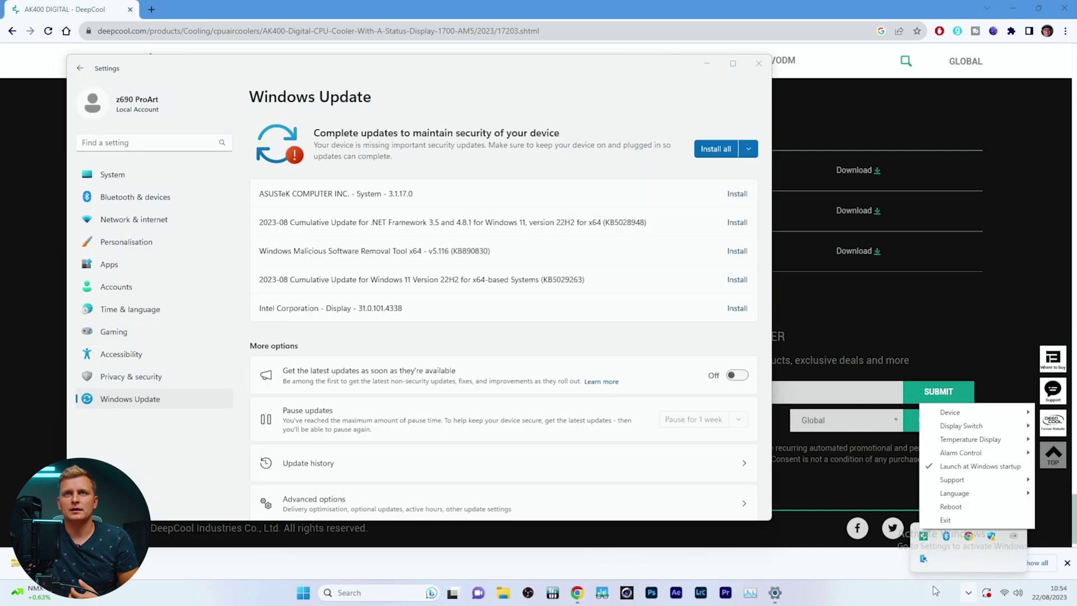
pyautogui.click(968, 593)
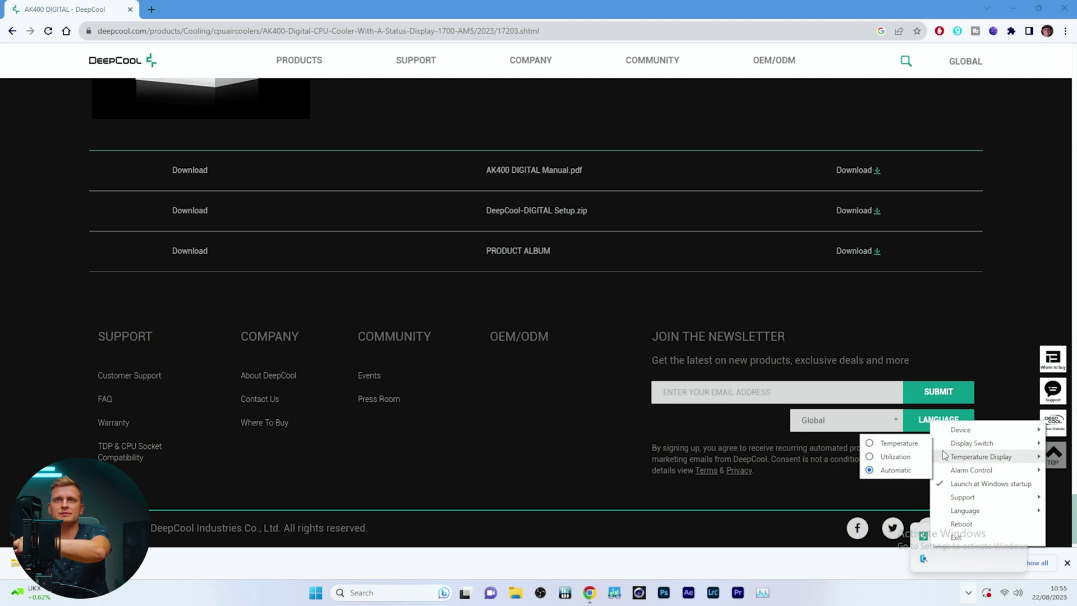
pyautogui.click(894, 444)
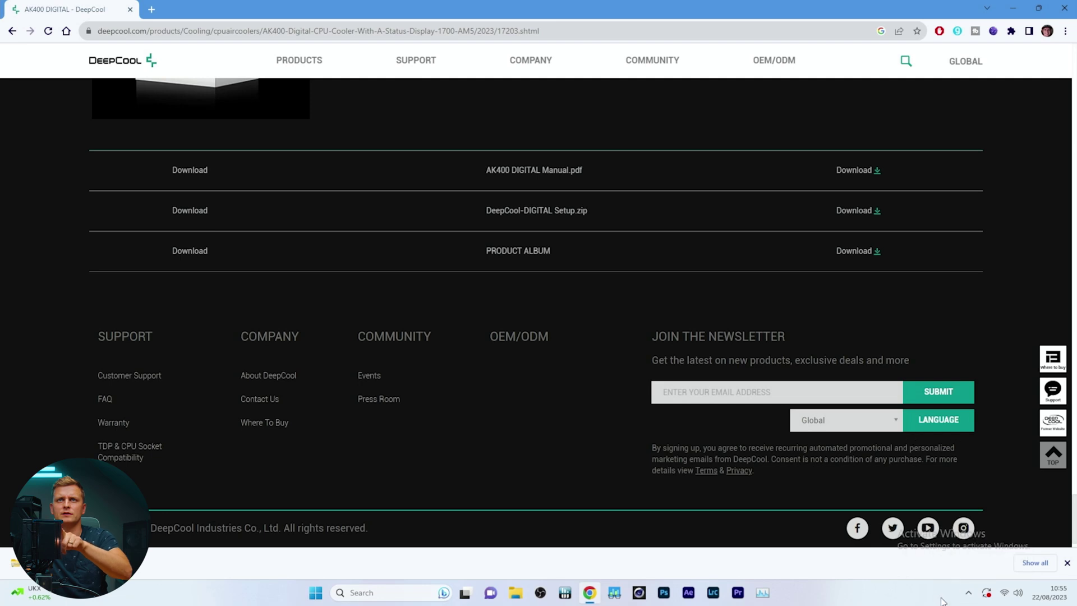
# - Open the DeepCool tray menu to view the AK400 DIGITAL and CH560 DIGITAL devices, then dismiss it
pyautogui.click(968, 592)
pyautogui.rightClick(948, 529)
pyautogui.click(892, 443)
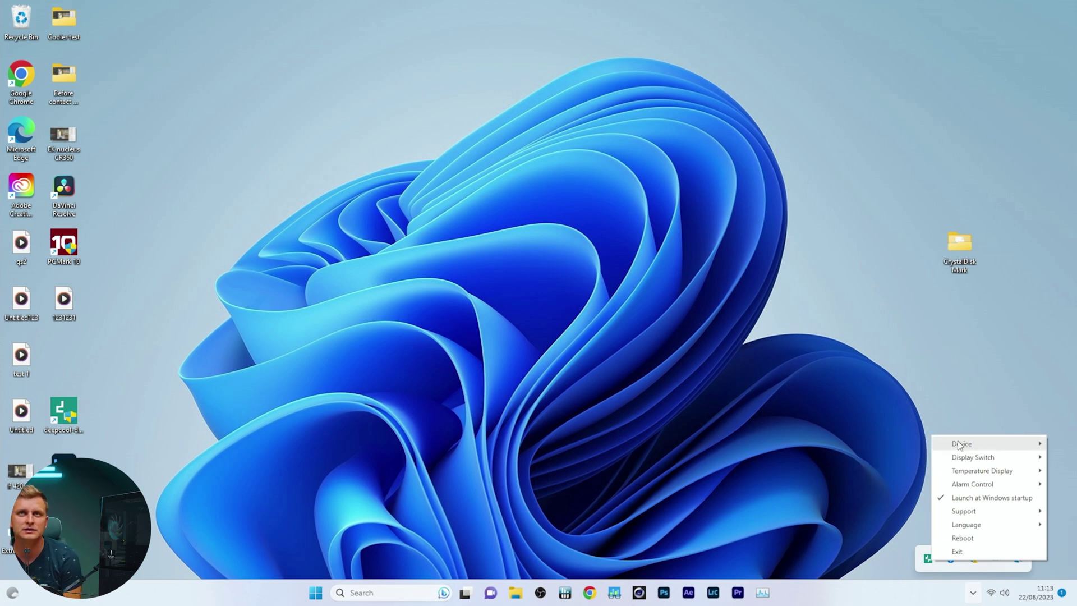
# - Make CH560 DIGITAL the controlled device and show its Celsius/Fahrenheit Temperature Display options
pyautogui.moveTo(959, 444)
pyautogui.click(920, 457)
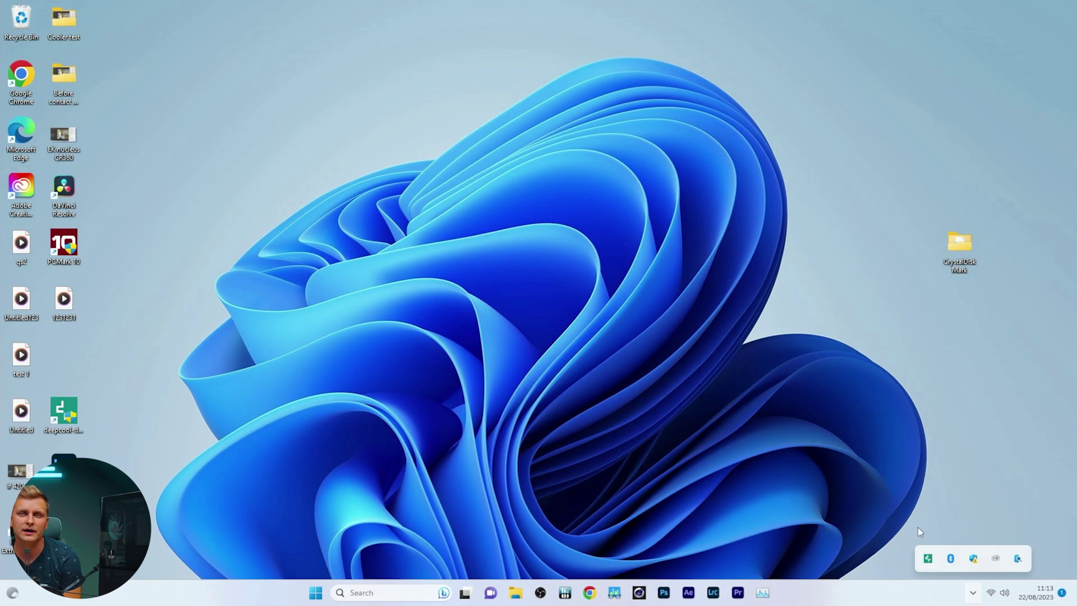
pyautogui.rightClick(930, 558)
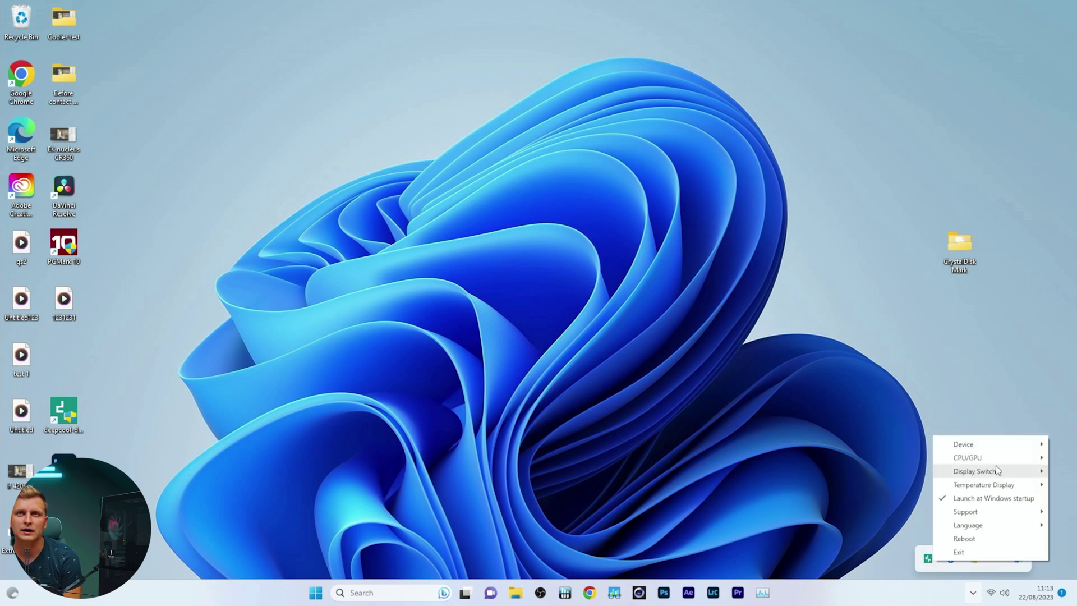
pyautogui.moveTo(1000, 466)
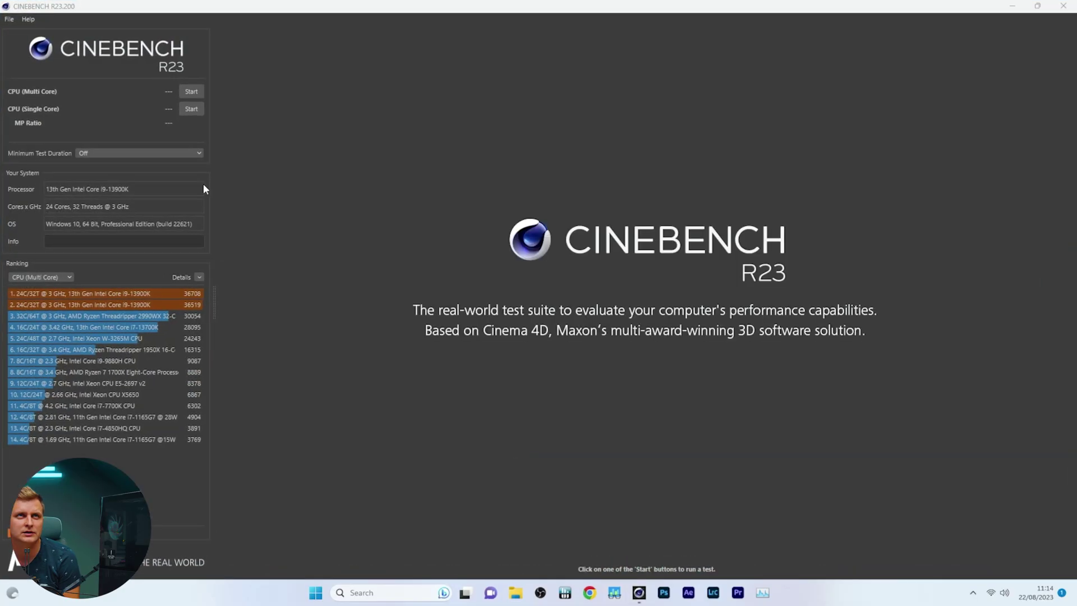
# - Start the Cinebench R23 CPU (Multi Core) render test
pyautogui.click(186, 96)
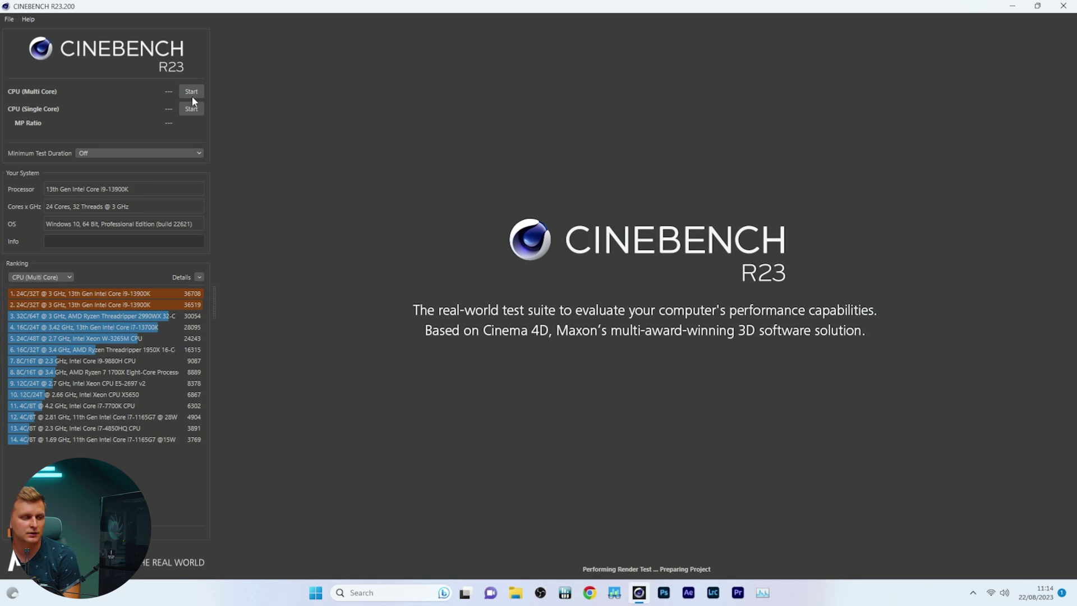